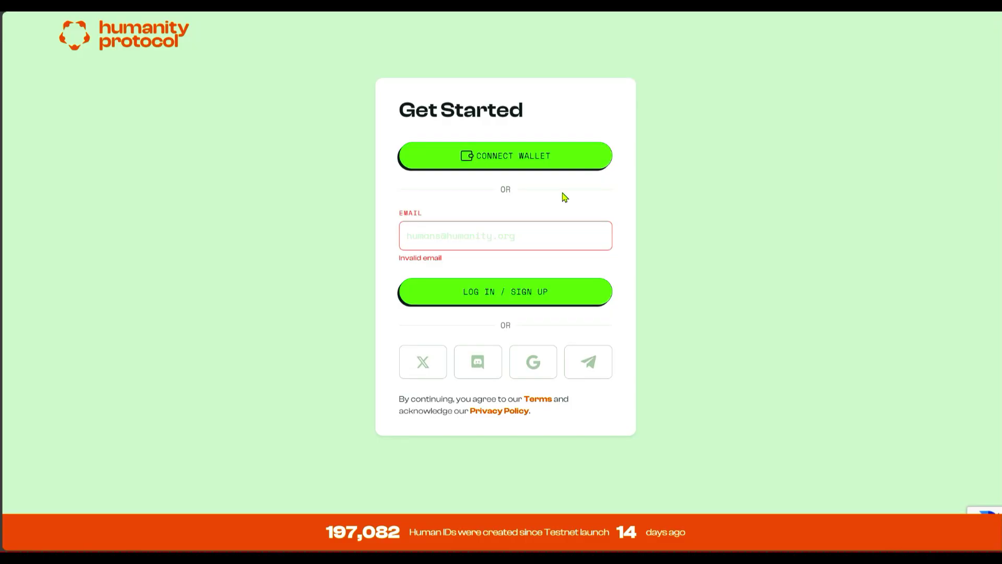
# Step: Connect the MetaMask wallet and approve the verification signature in the wallet popup
pyautogui.click(537, 164)
pyautogui.click(470, 267)
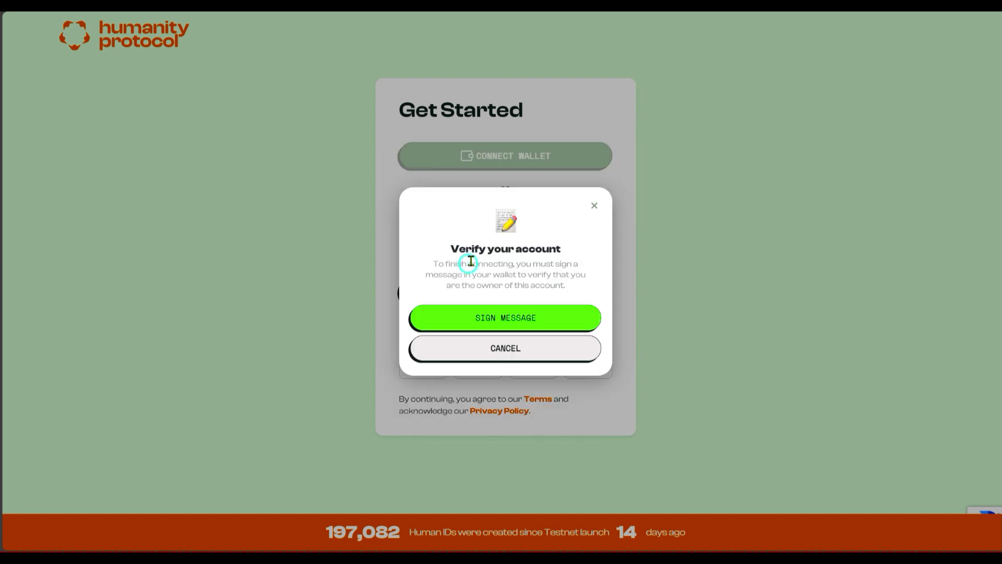
pyautogui.click(510, 320)
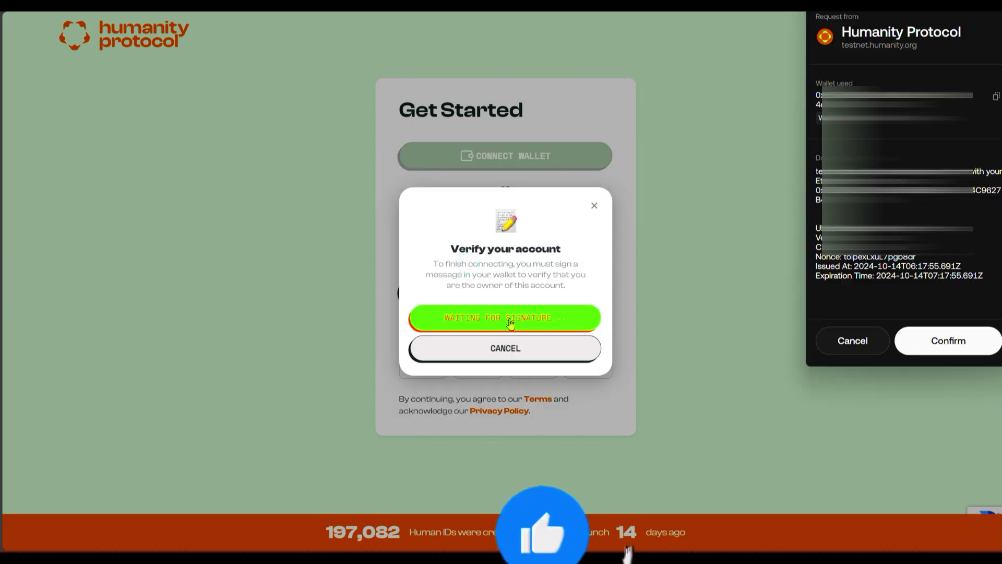
pyautogui.click(945, 341)
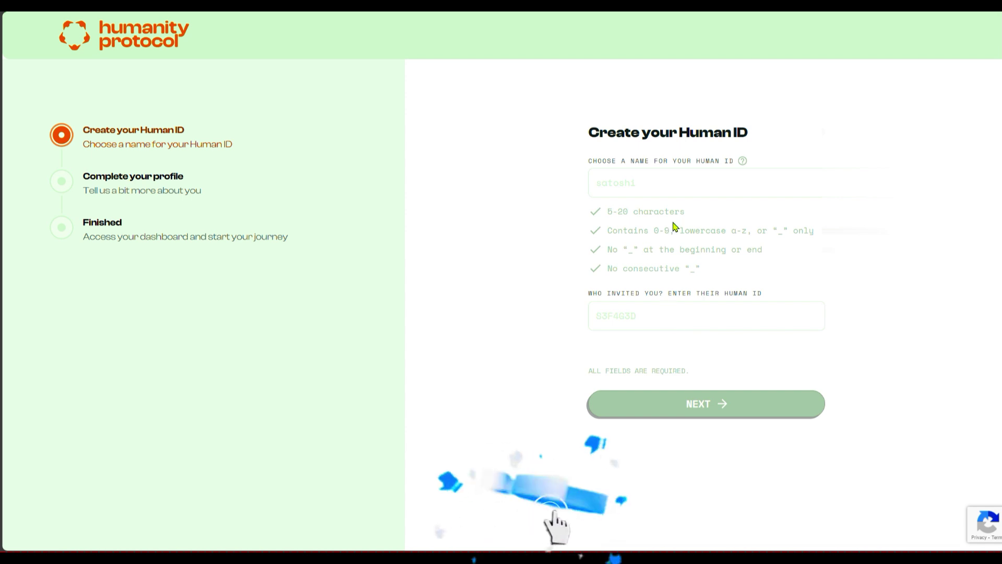
# Step: Paste the chosen Human ID name, fill in the inviter's Human ID, and submit to continue
pyautogui.click(619, 181)
pyautogui.write('cryptosprout')
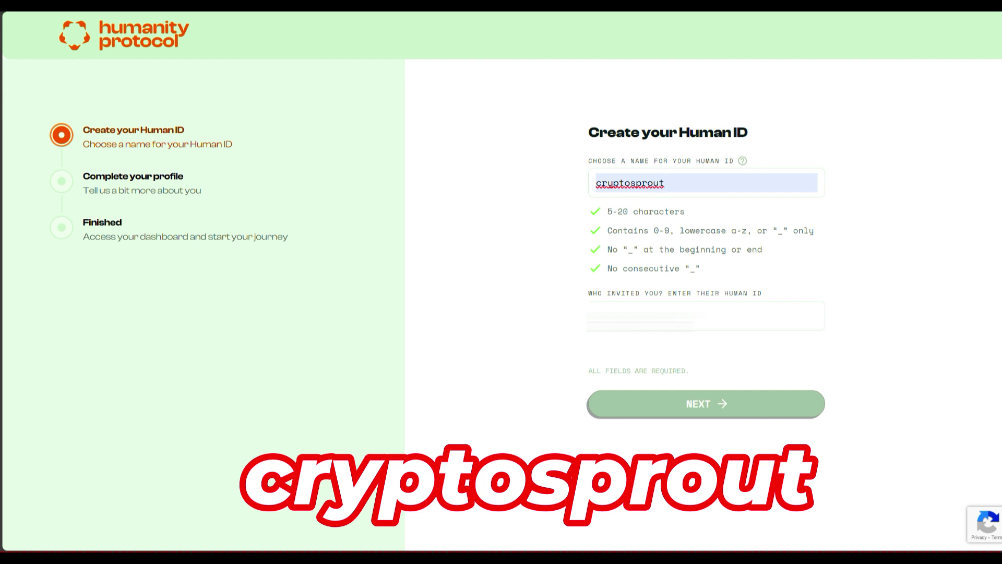
pyautogui.click(586, 318)
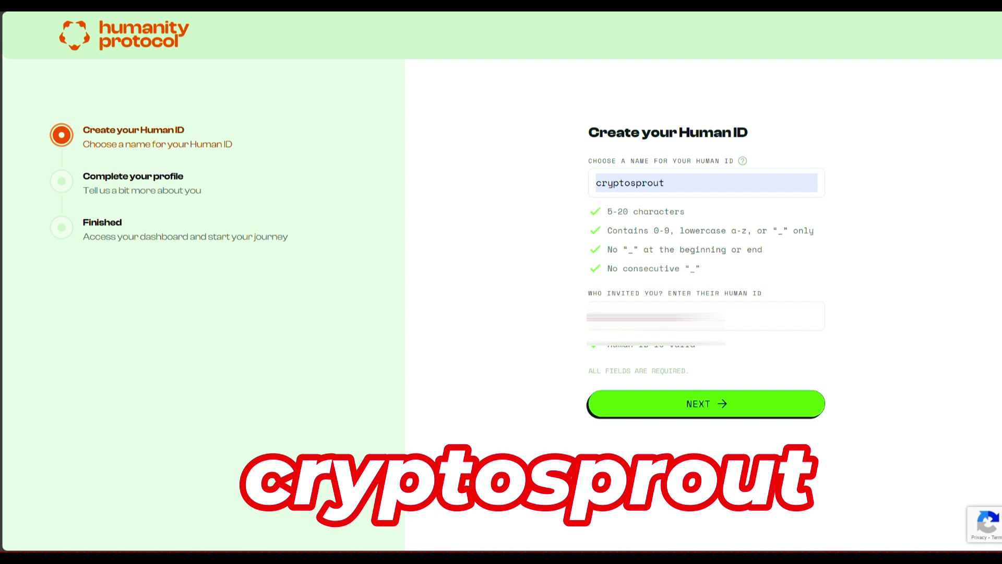
pyautogui.click(714, 402)
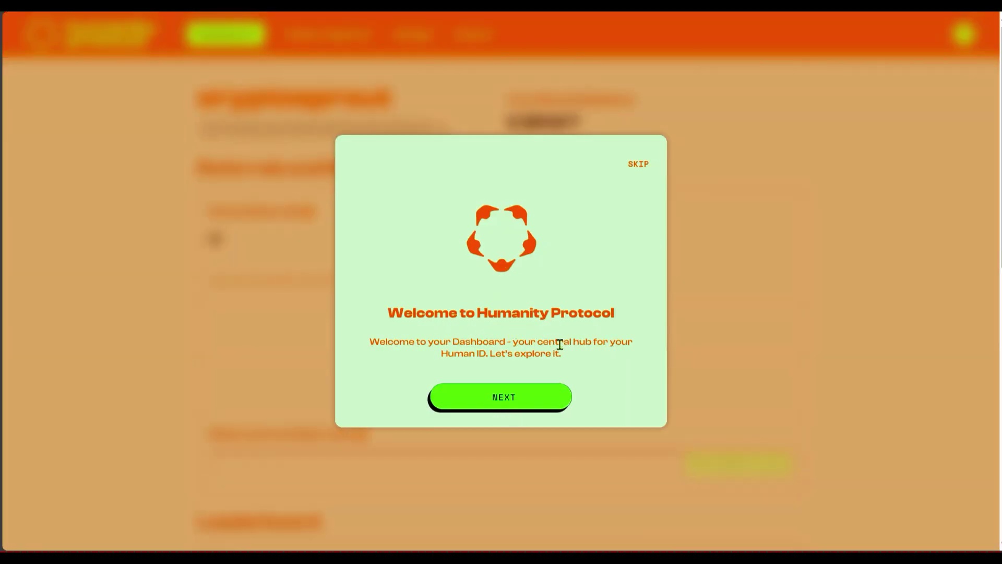
# Step: Step through the dashboard tour up to the Referrals and Rewards stage
pyautogui.click(521, 404)
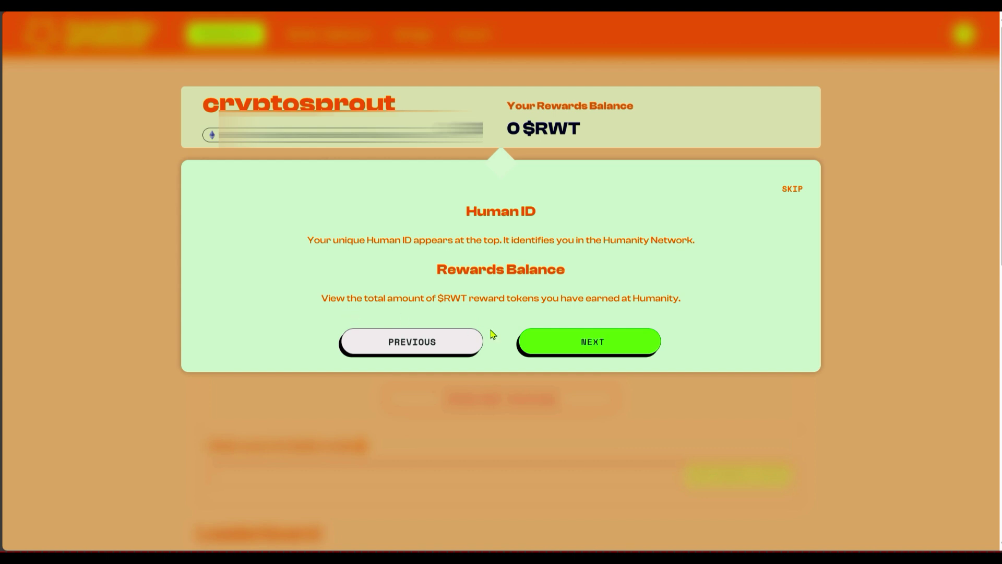
pyautogui.click(573, 343)
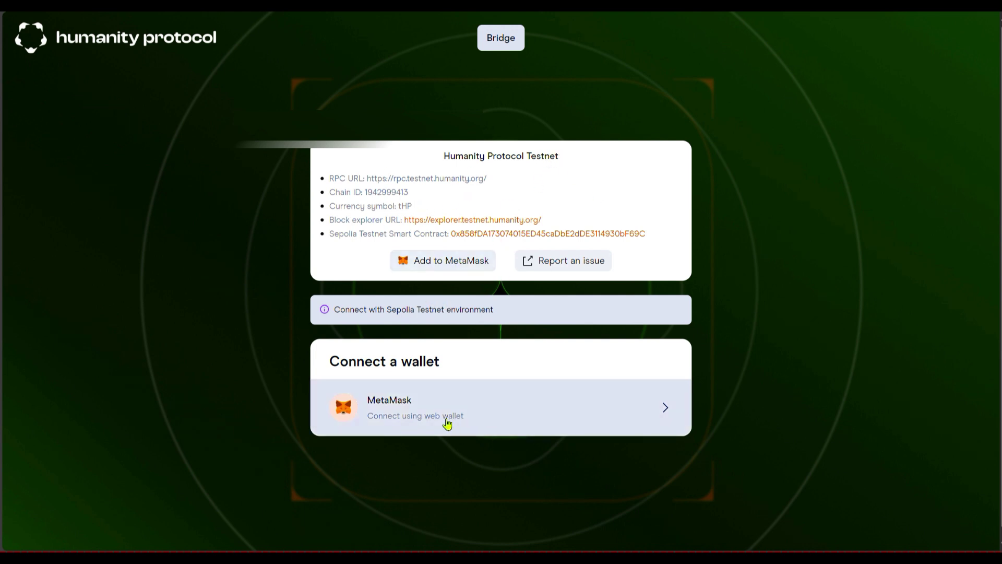
# Step: Connect MetaMask to the bridge, accepting the Polygon zkEVM disclaimer, keeping hp-testnet as the network
pyautogui.click(521, 412)
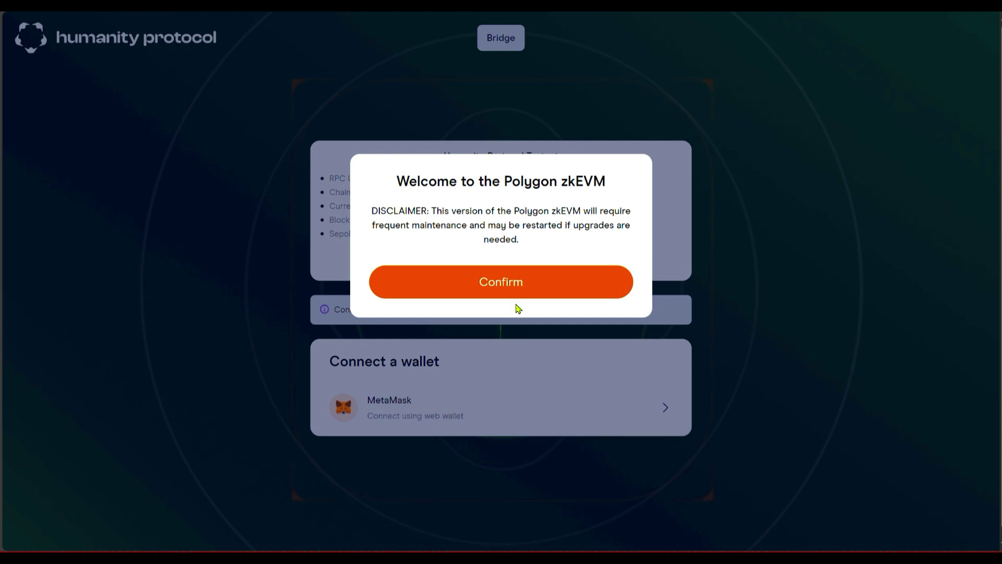
pyautogui.click(501, 281)
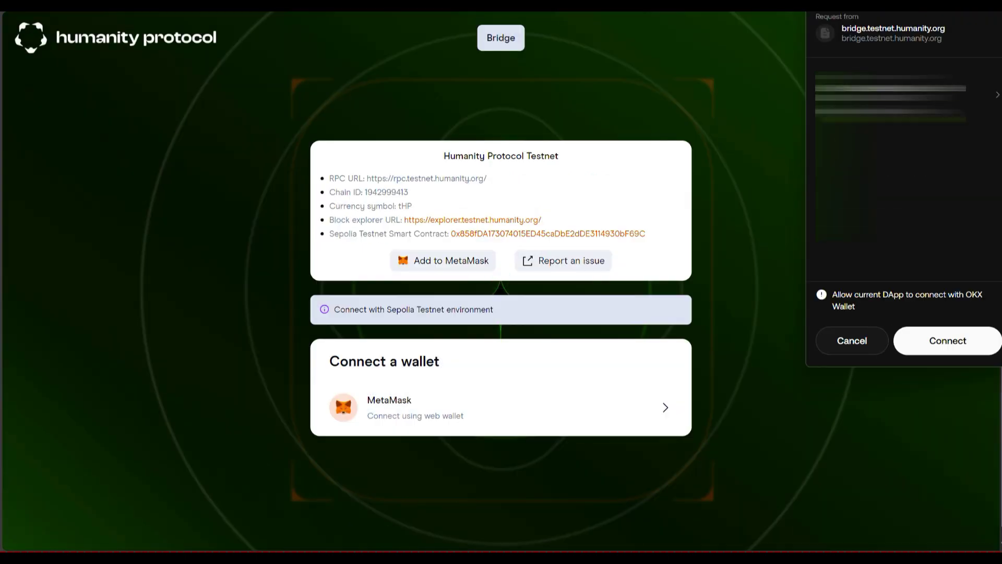
pyautogui.click(935, 342)
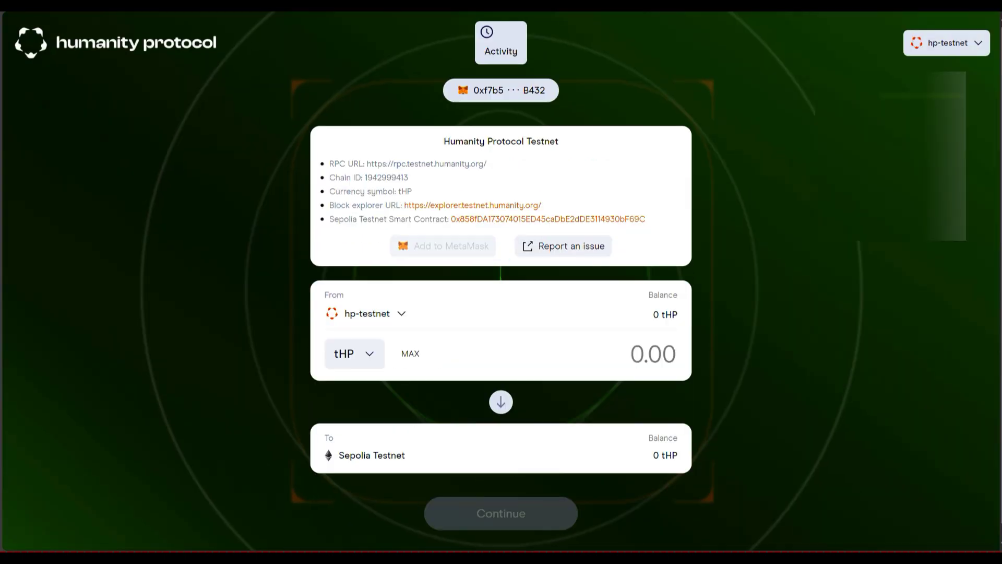
pyautogui.click(979, 47)
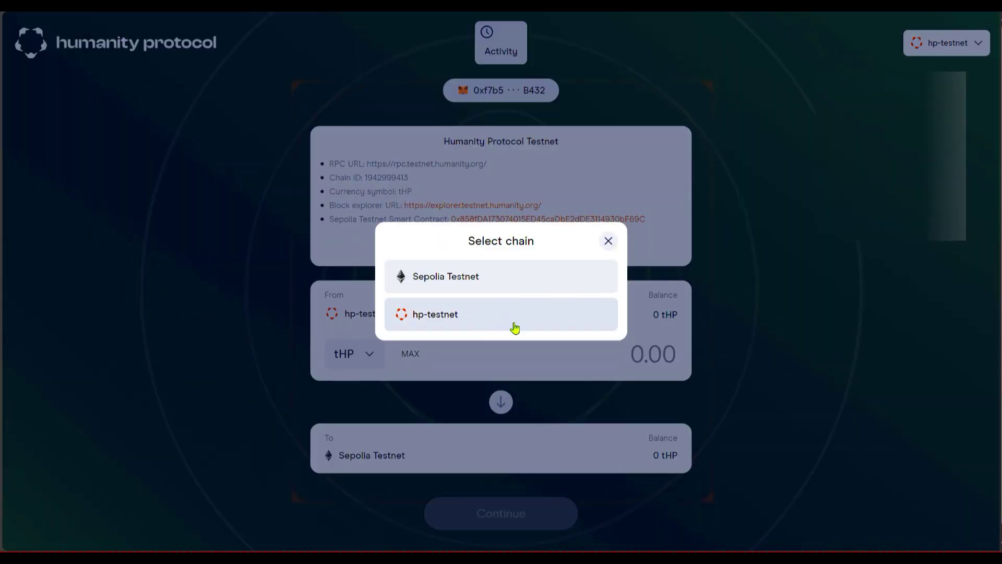
pyautogui.click(509, 325)
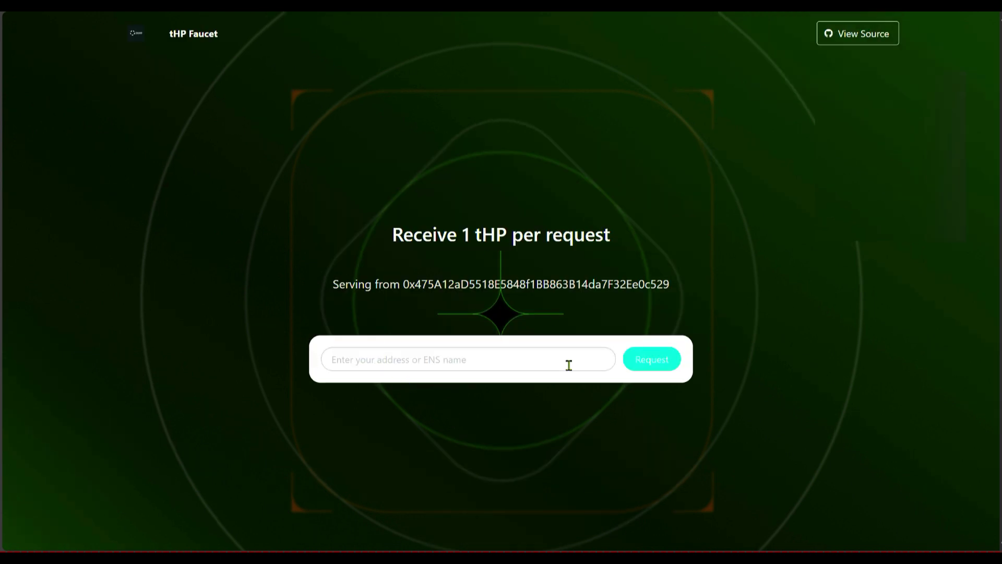
# Step: Focus the tHP Faucet address field to request testnet tHP for the wallet
pyautogui.click(441, 358)
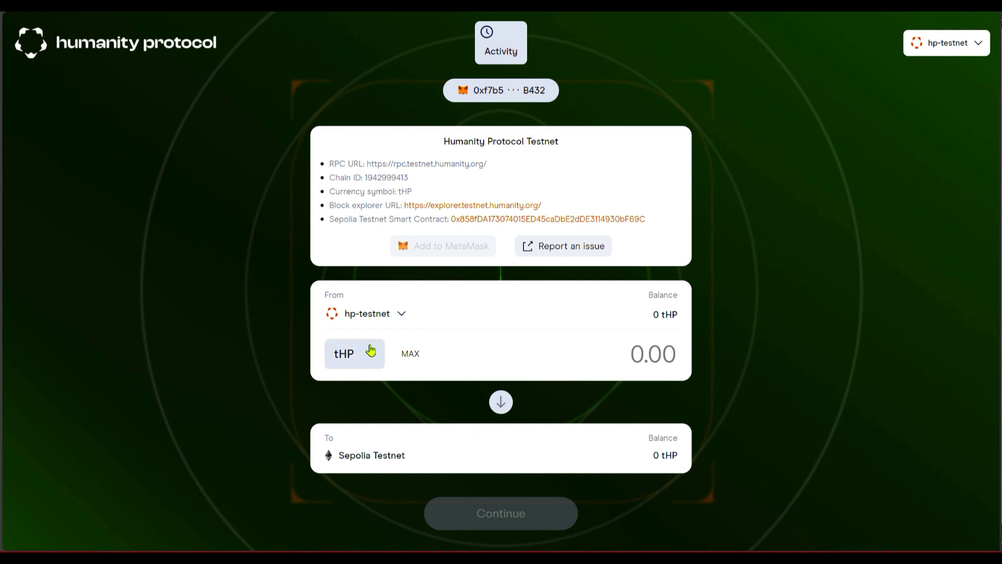
# Step: Switch the source network to Sepolia Testnet, then set it back to hp-testnet
pyautogui.click(397, 321)
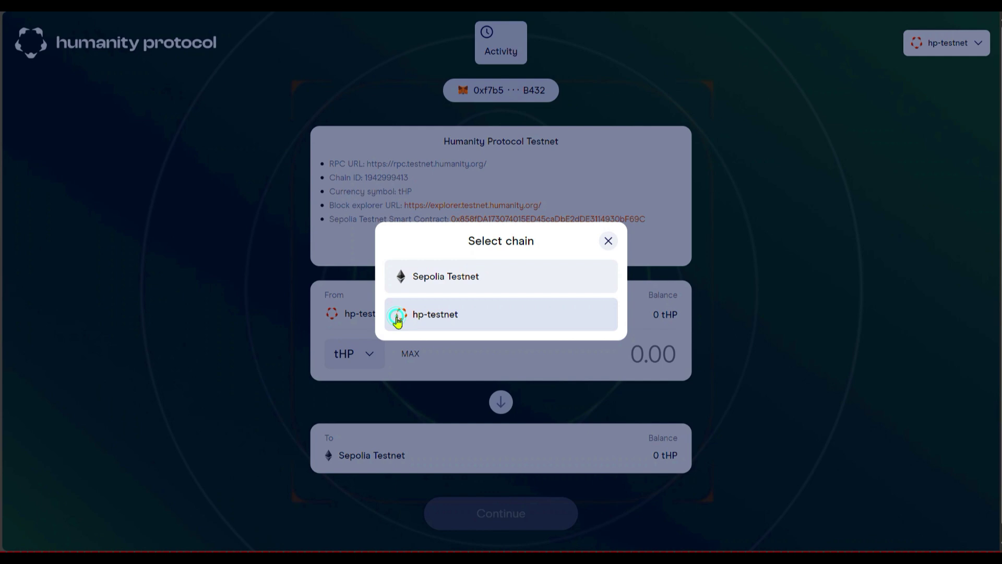
pyautogui.click(441, 281)
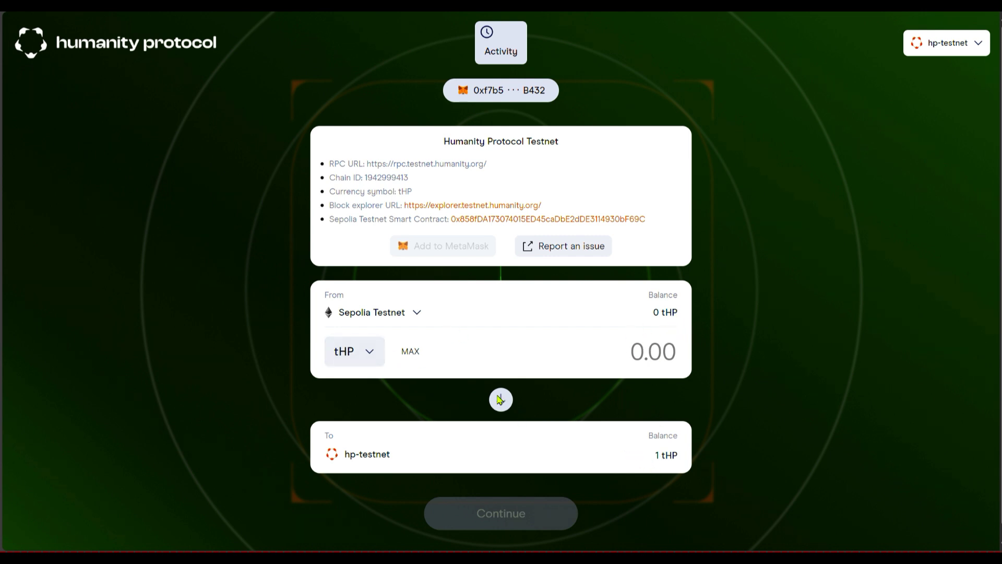
pyautogui.click(406, 318)
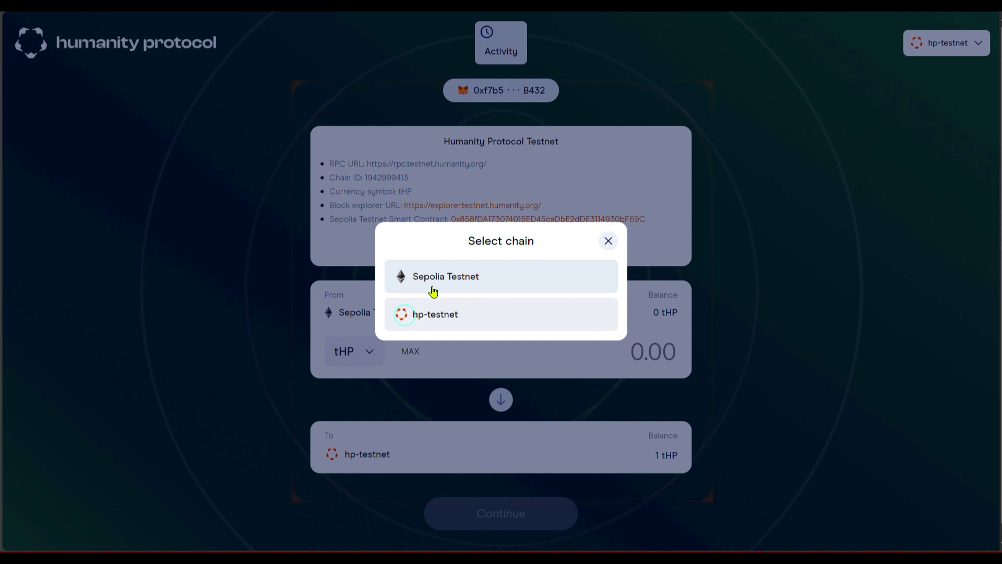
pyautogui.click(435, 315)
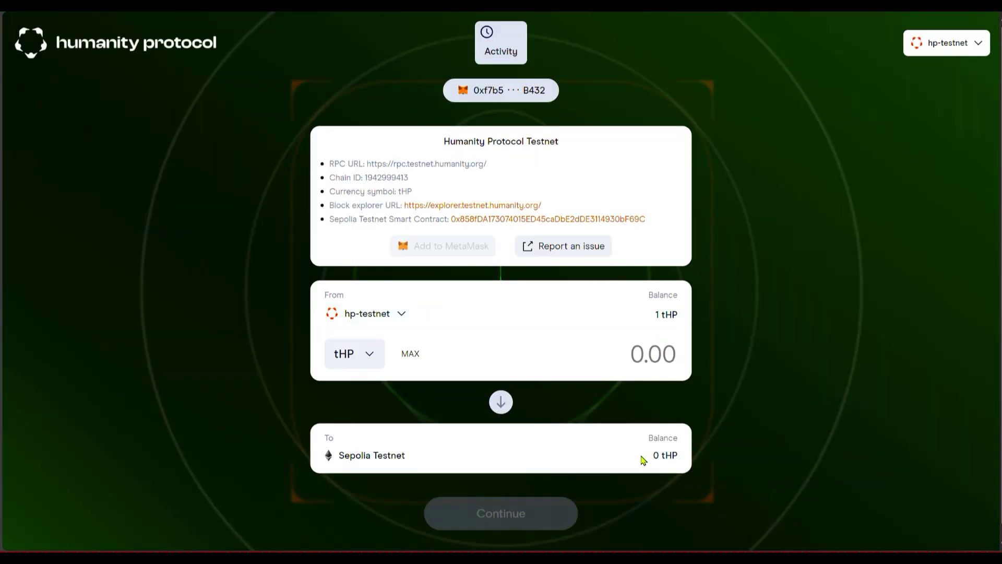
# Step: Bridge 0.1 tHP from hp-testnet to Sepolia Testnet and approve it in MetaMask
pyautogui.click(647, 358)
pyautogui.write('0.')
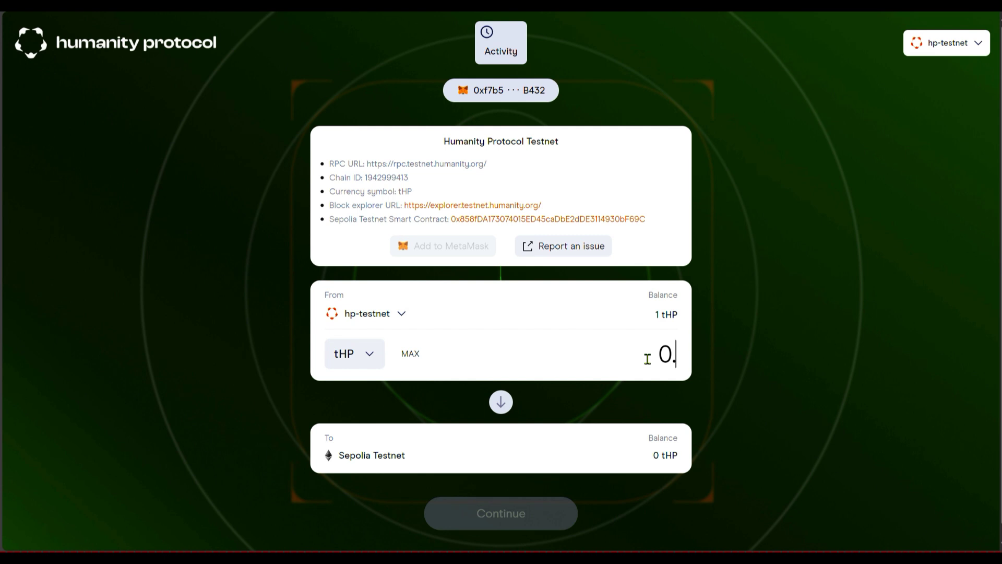
pyautogui.write('1')
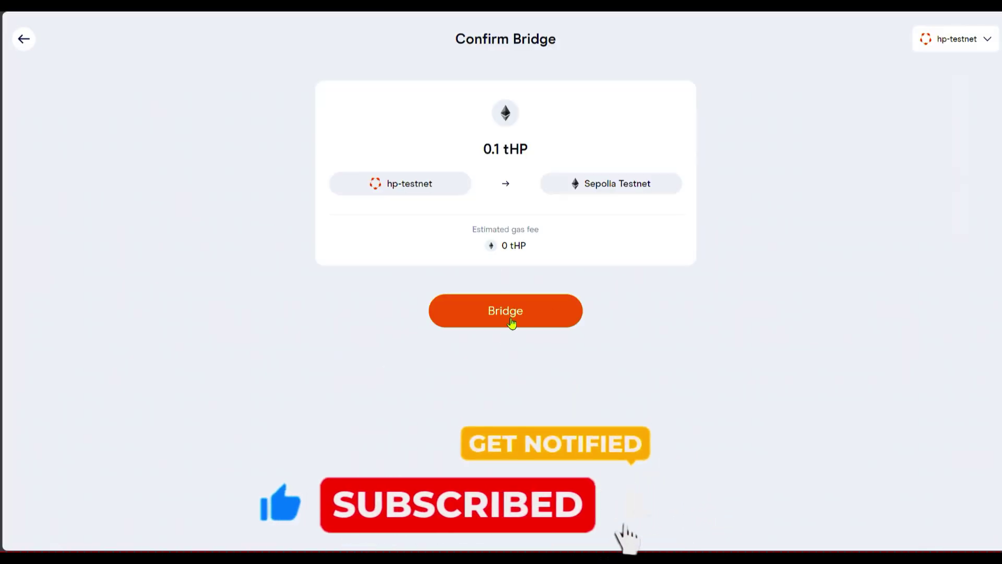
pyautogui.click(512, 319)
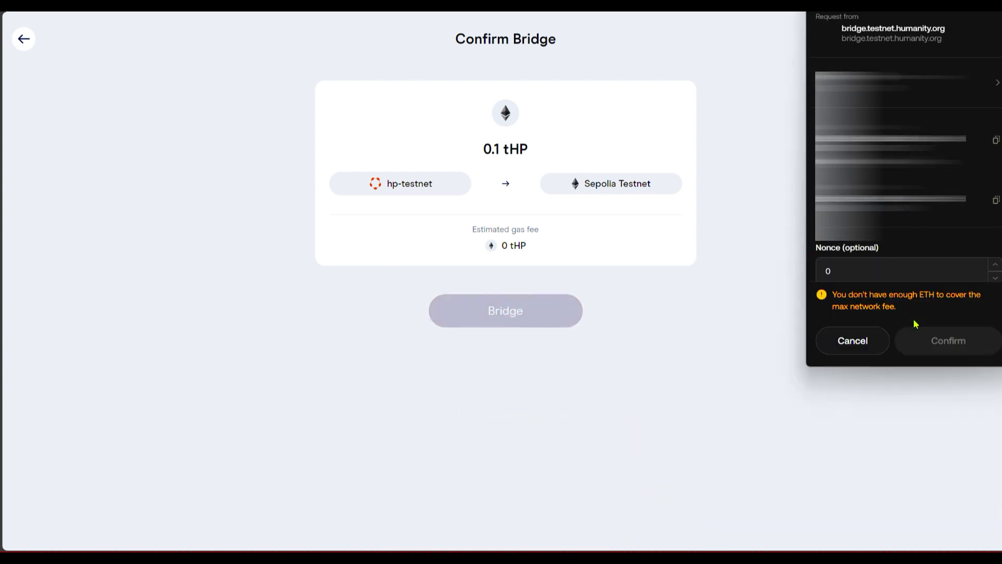
pyautogui.click(946, 342)
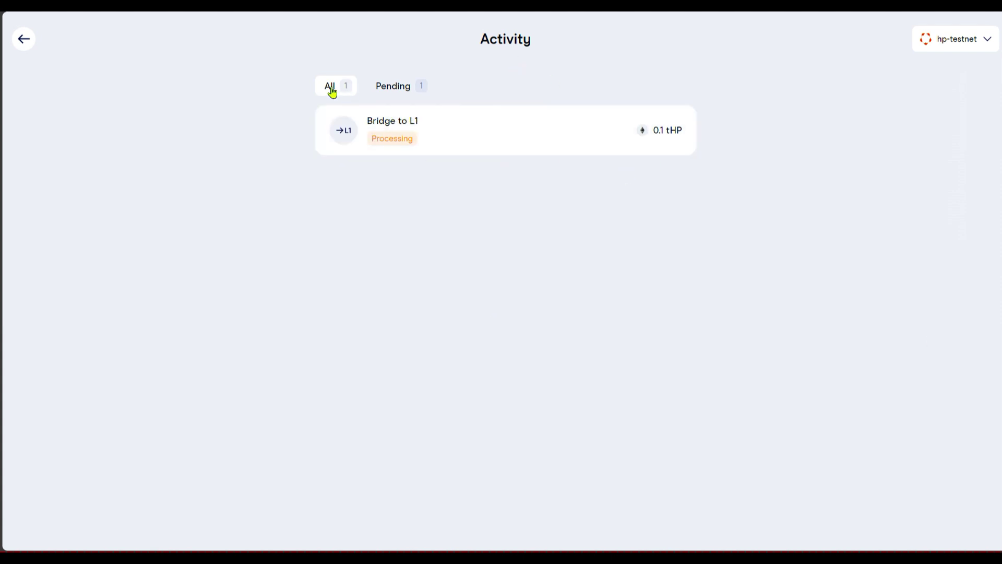
pyautogui.click(22, 46)
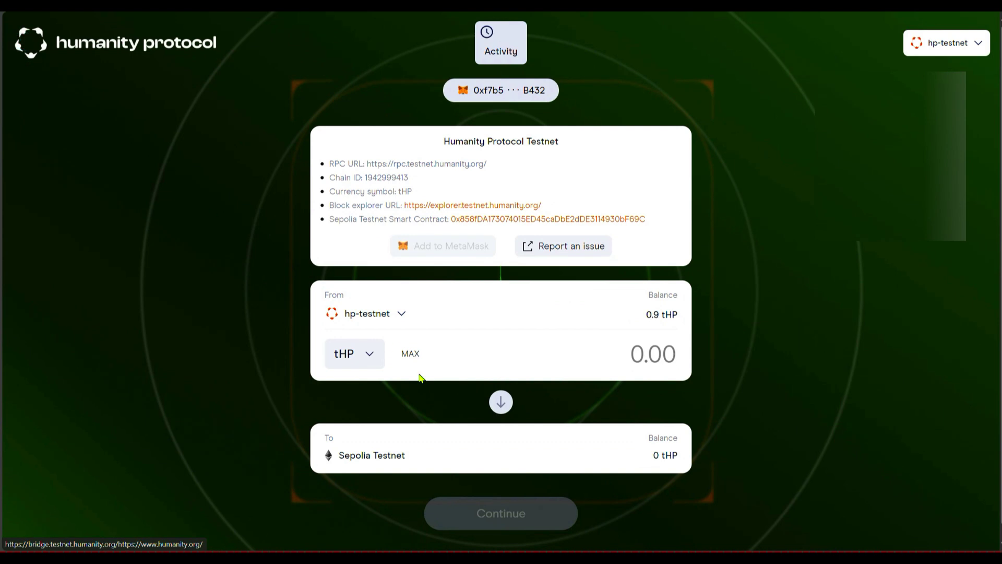
# Step: Bridge two 0.05 tHP transfers to Sepolia Testnet, approving each in MetaMask
pyautogui.click(637, 362)
pyautogui.write('0.')
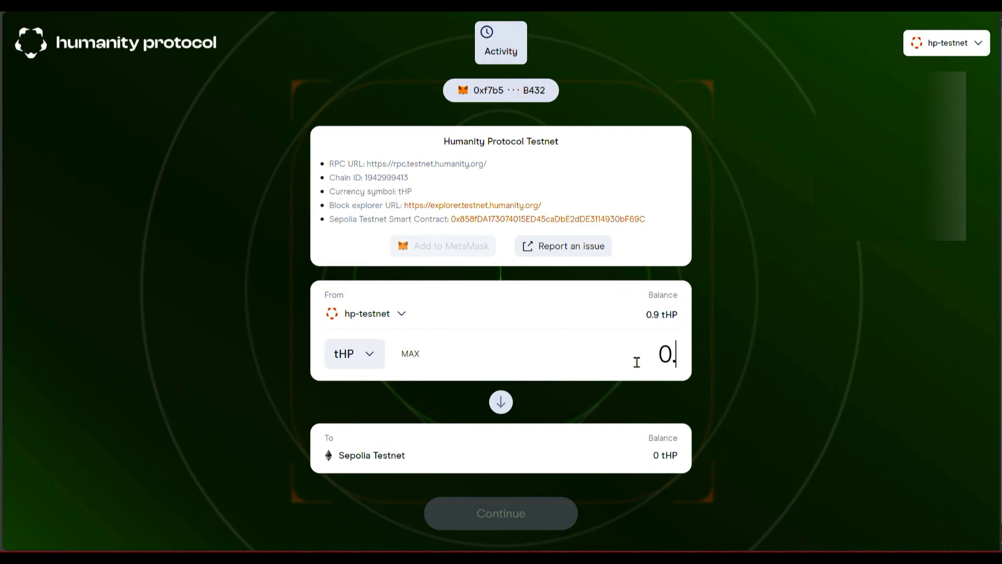
pyautogui.write('05')
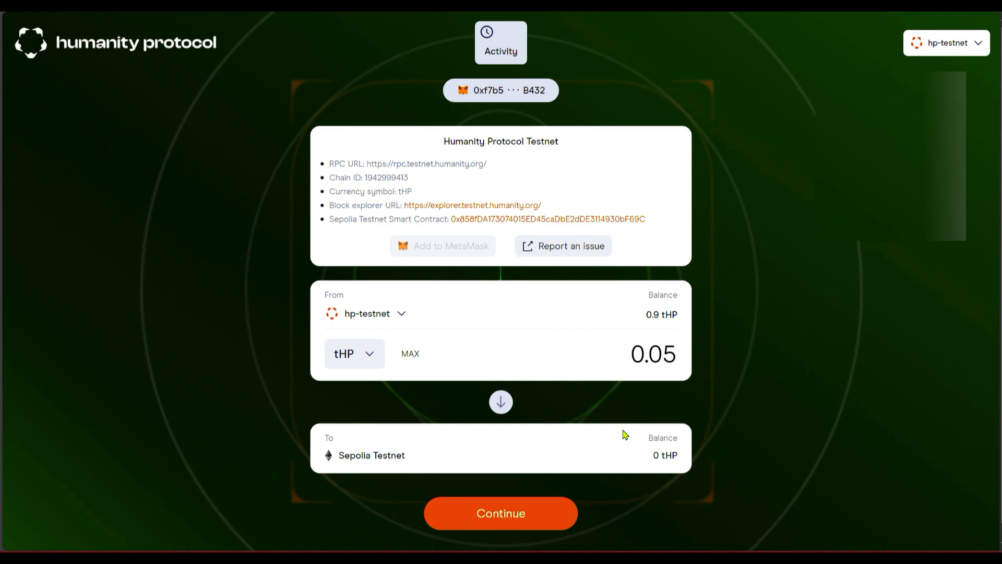
pyautogui.click(530, 516)
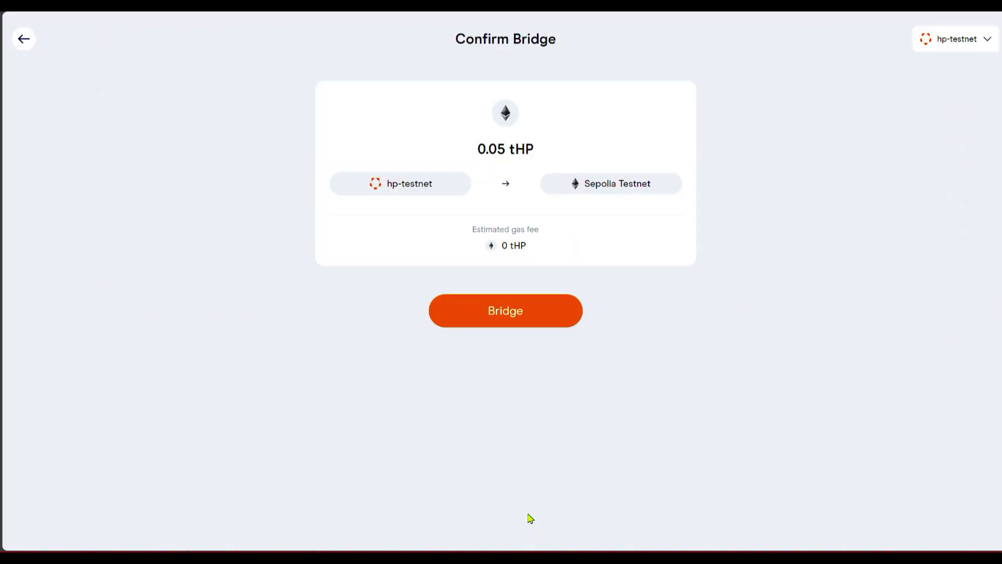
pyautogui.click(521, 317)
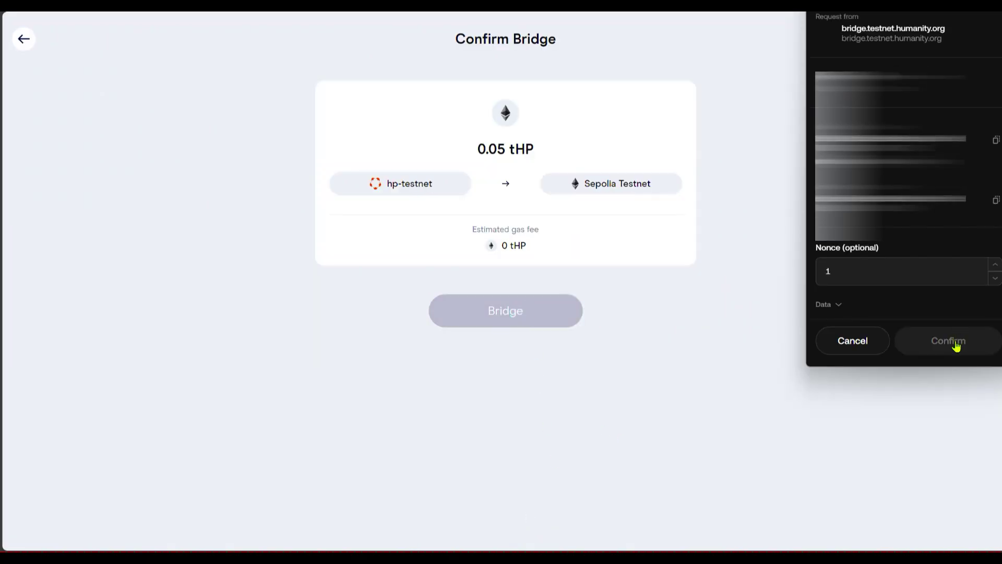
pyautogui.click(955, 342)
pyautogui.write('0.05')
pyautogui.click(518, 514)
pyautogui.click(506, 310)
pyautogui.click(955, 342)
pyautogui.click(22, 40)
# Step: Submit two more 0.05 tHP bridges to Sepolia Testnet, confirming each in the wallet
pyautogui.click(660, 355)
pyautogui.write('0.05')
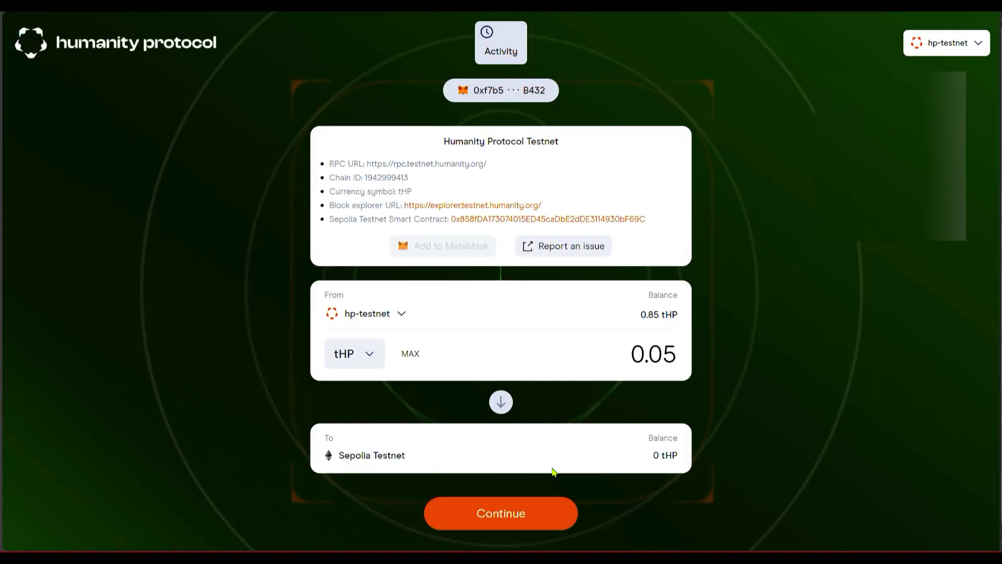
pyautogui.click(501, 512)
pyautogui.click(506, 309)
pyautogui.click(947, 342)
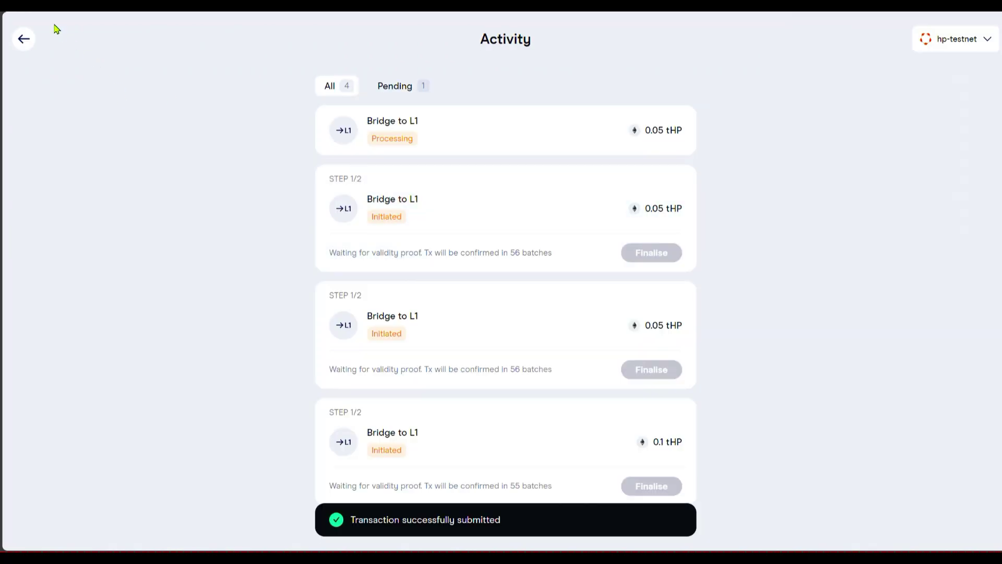
pyautogui.click(24, 39)
pyautogui.click(647, 341)
pyautogui.write('0.05')
pyautogui.click(516, 514)
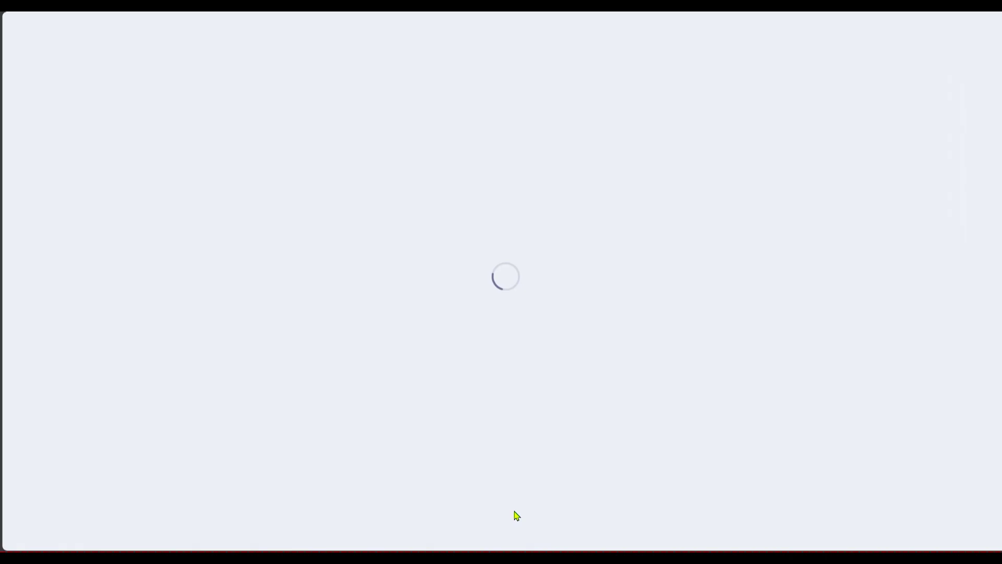
pyautogui.click(528, 311)
pyautogui.click(955, 342)
pyautogui.click(23, 40)
# Step: Bridge a final 0.05 tHP to Sepolia Testnet, leaving 0.65 tHP on hp-testnet
pyautogui.click(654, 353)
pyautogui.write('0.05')
pyautogui.click(501, 513)
pyautogui.click(515, 312)
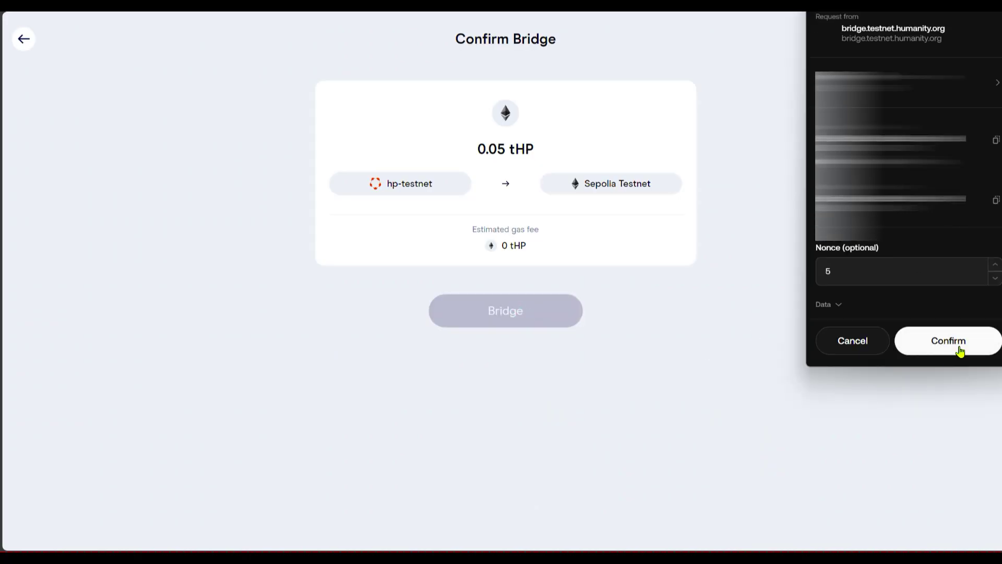
pyautogui.click(948, 341)
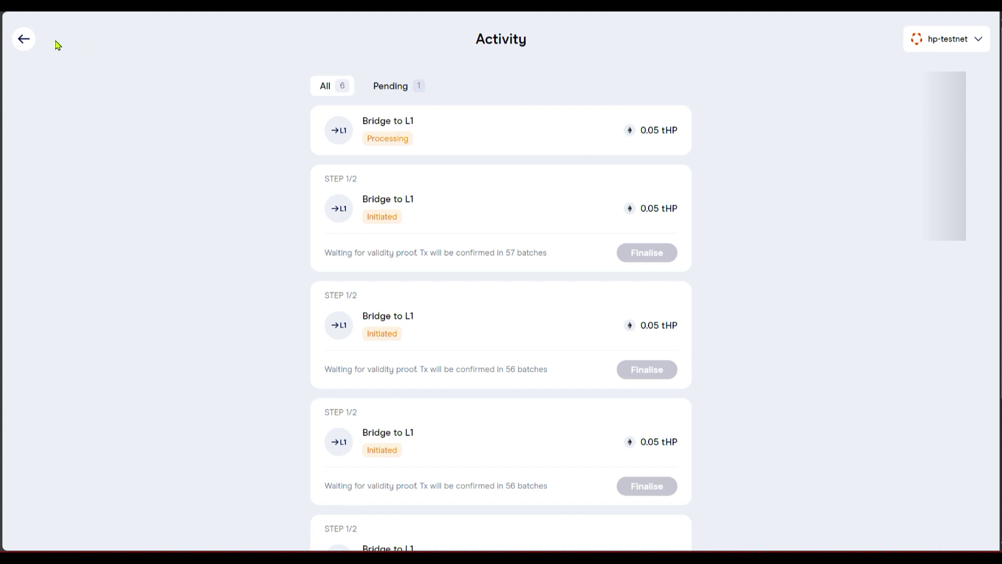
pyautogui.click(24, 39)
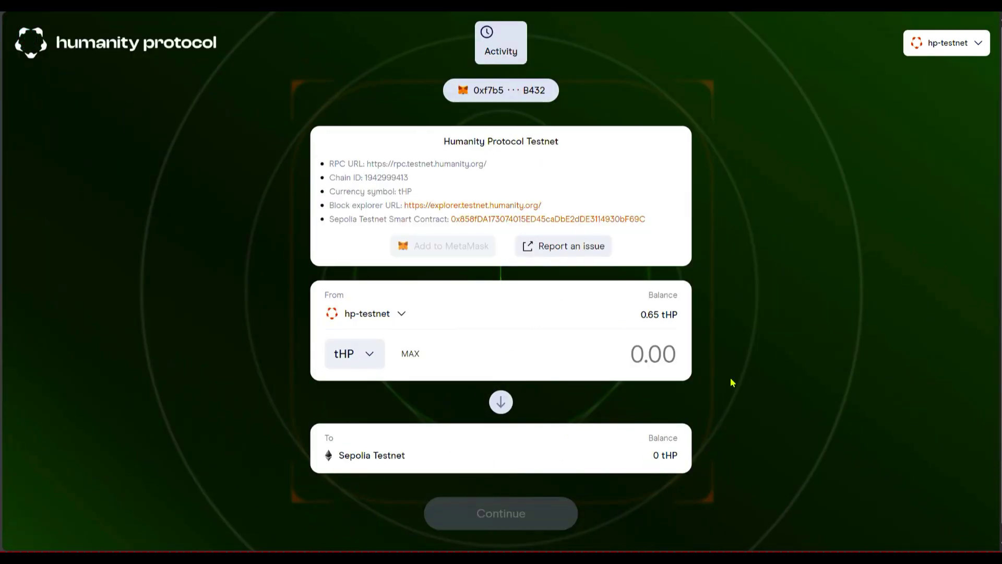
# Step: Set Sepolia Testnet as the bridge's source chain and return to the testnet dashboard
pyautogui.click(402, 314)
pyautogui.click(457, 276)
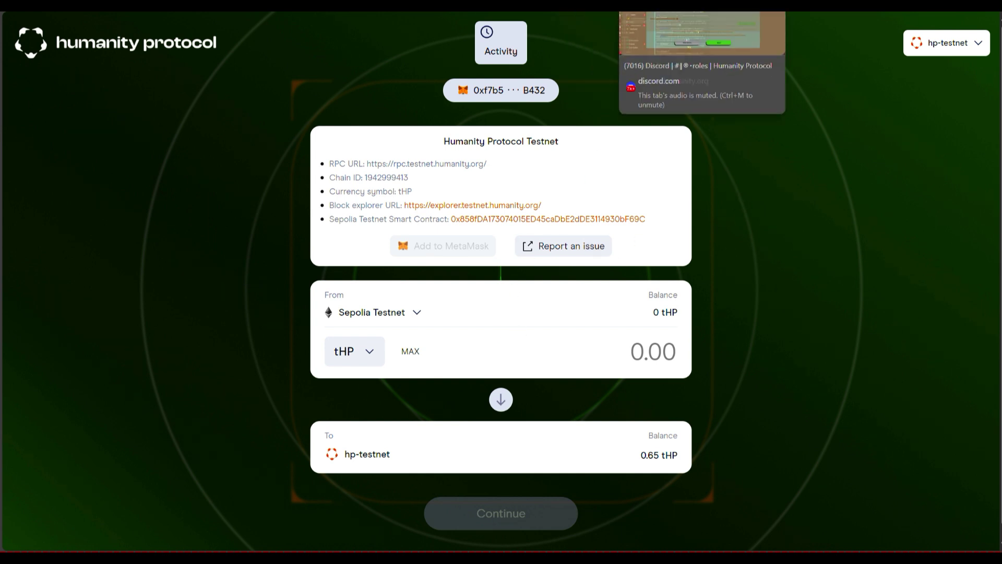
pyautogui.click(627, 5)
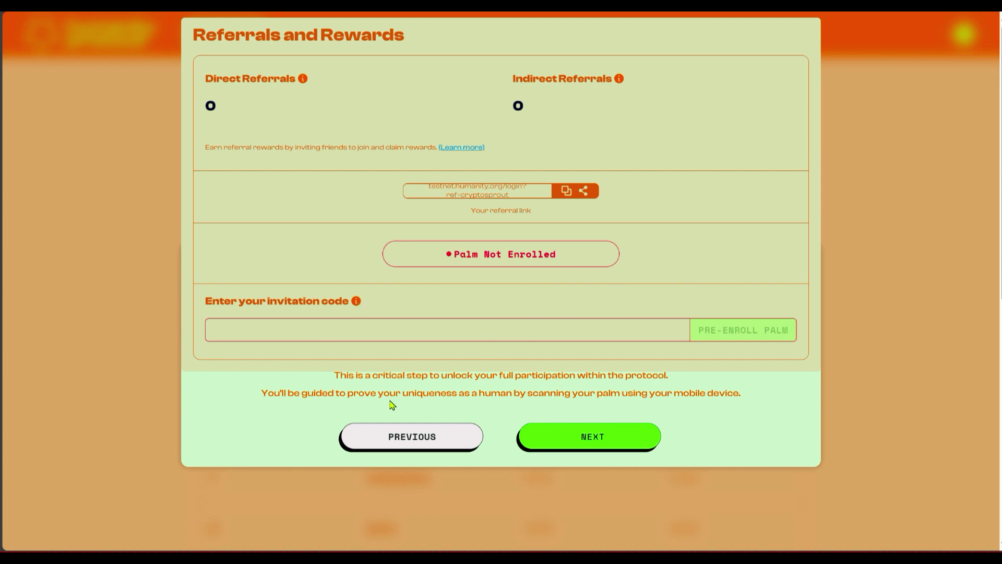
# Step: Advance the tour past the Referrals and Leaderboard steps and close the final dialog
pyautogui.click(402, 330)
pyautogui.click(588, 440)
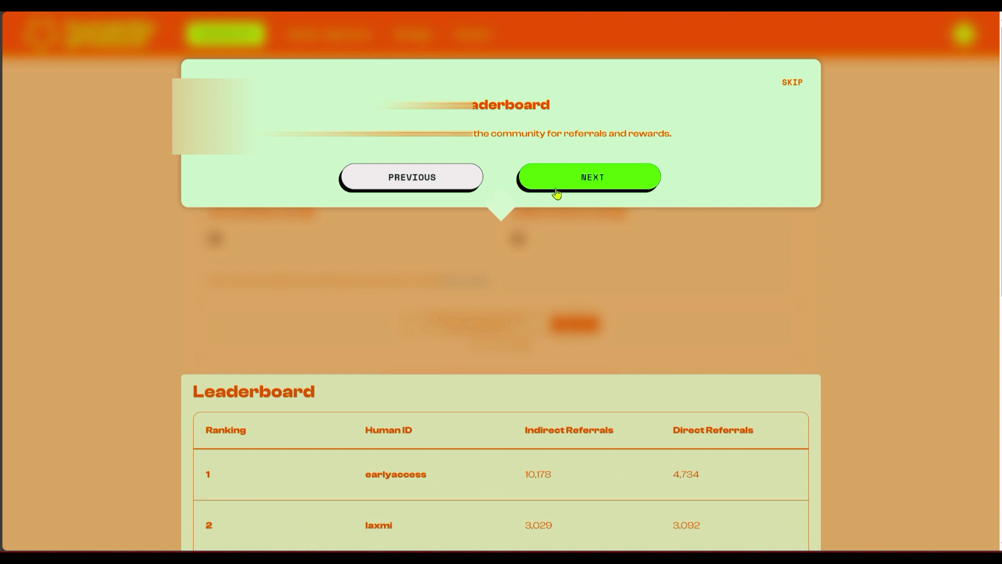
pyautogui.click(589, 180)
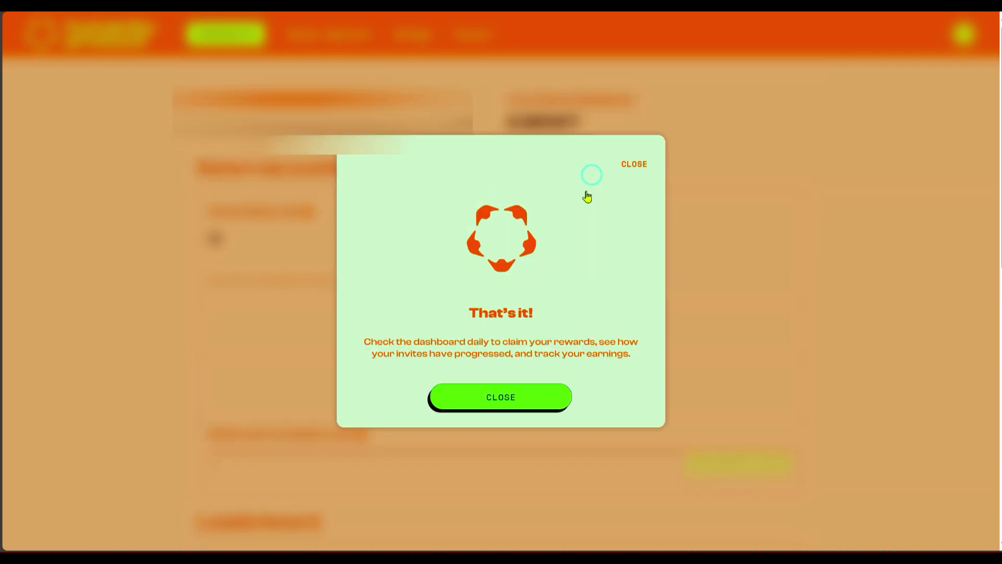
pyautogui.click(520, 399)
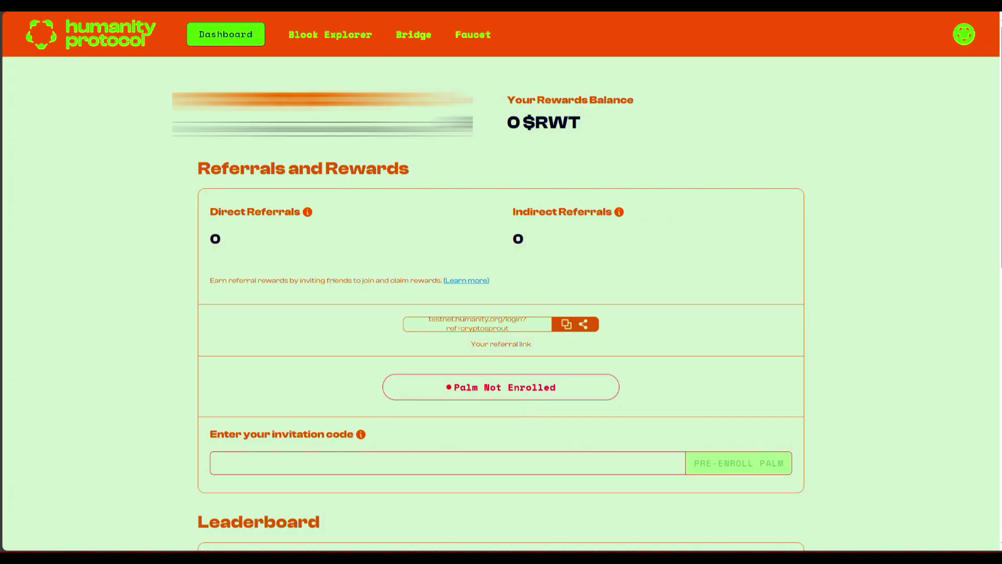
# Step: Scroll down to look at the Leaderboard, then scroll back up
pyautogui.scroll(-6, 593, 180)
pyautogui.scroll(6, 593, 181)
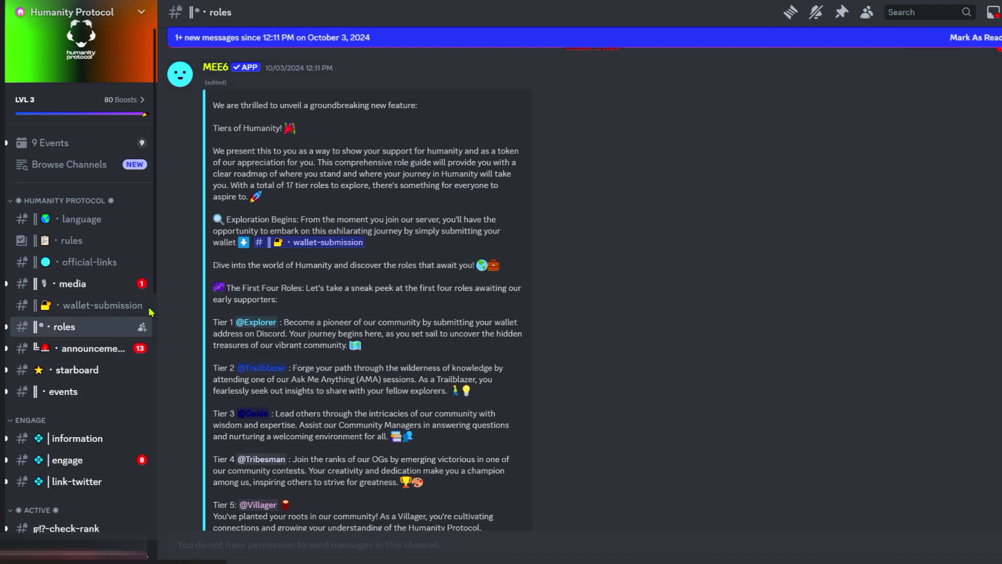
# Step: Open the Discord wallet-submission channel, which asks for an EVM address (Ethereum / Arbitrum / Optimism) only
pyautogui.scroll(-3, 153, 201)
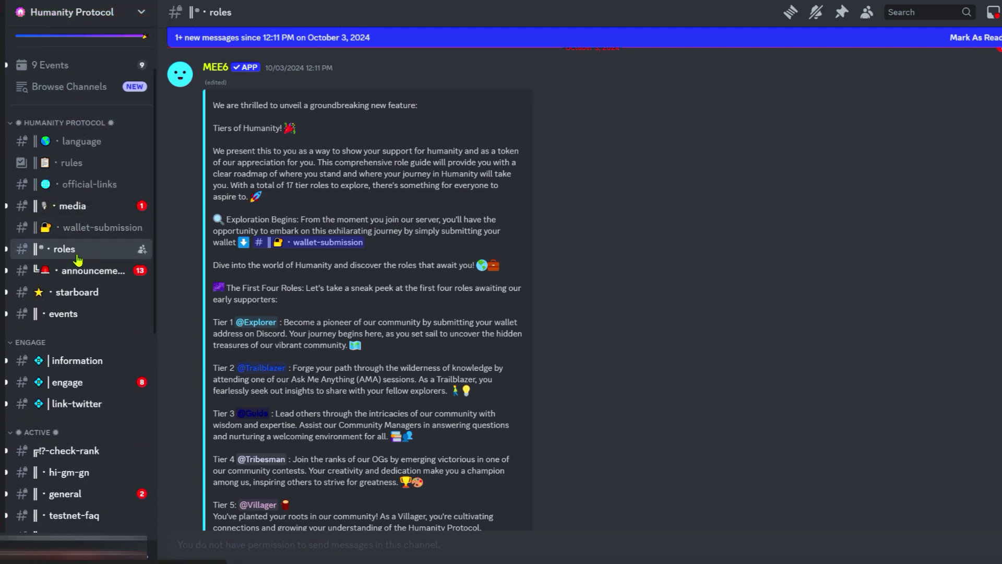
pyautogui.click(85, 231)
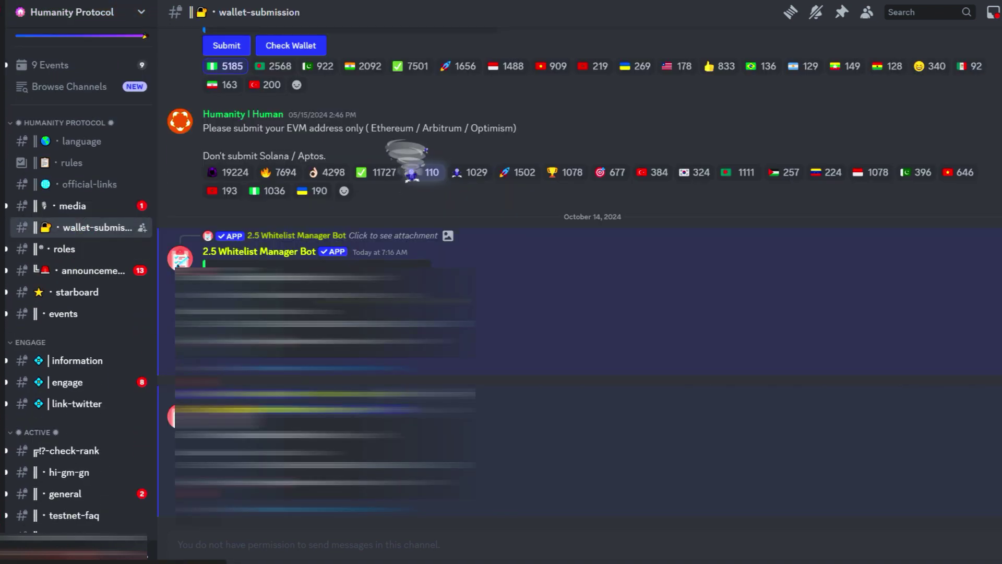